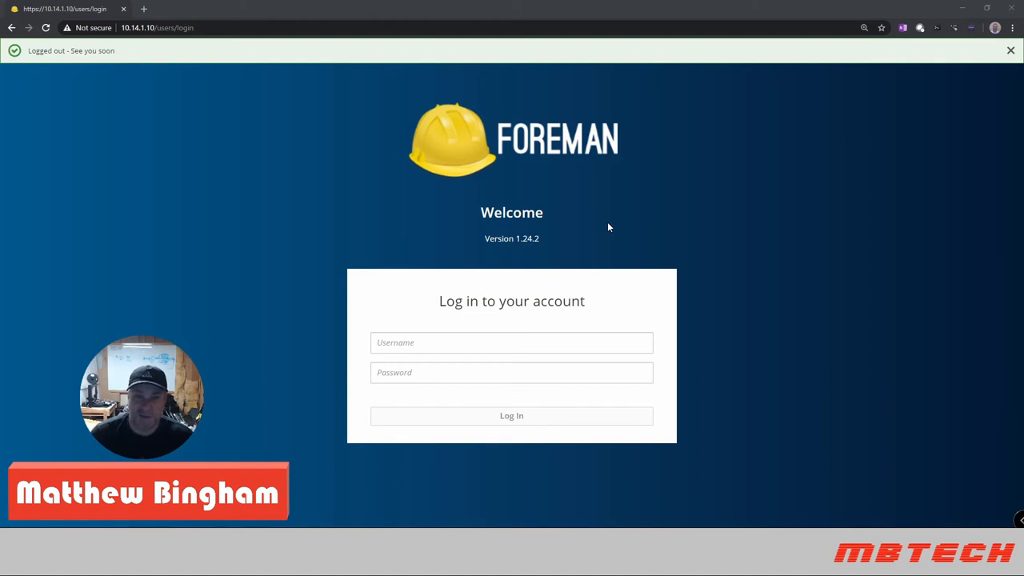
- Log in to Foreman as admin and land on the empty Hosts page
click(449, 342)
text(admin)
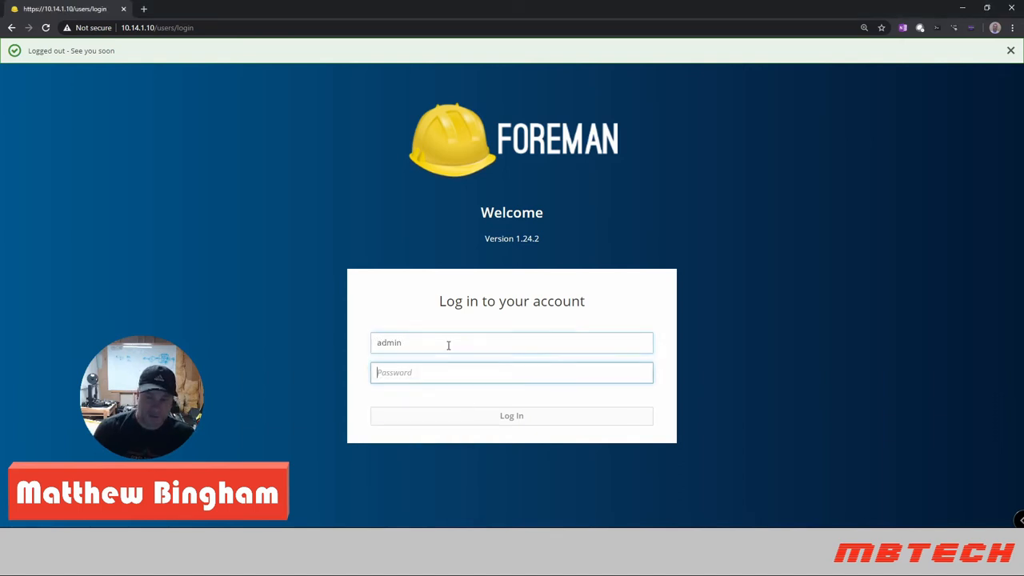
key(Tab)
text(pass)
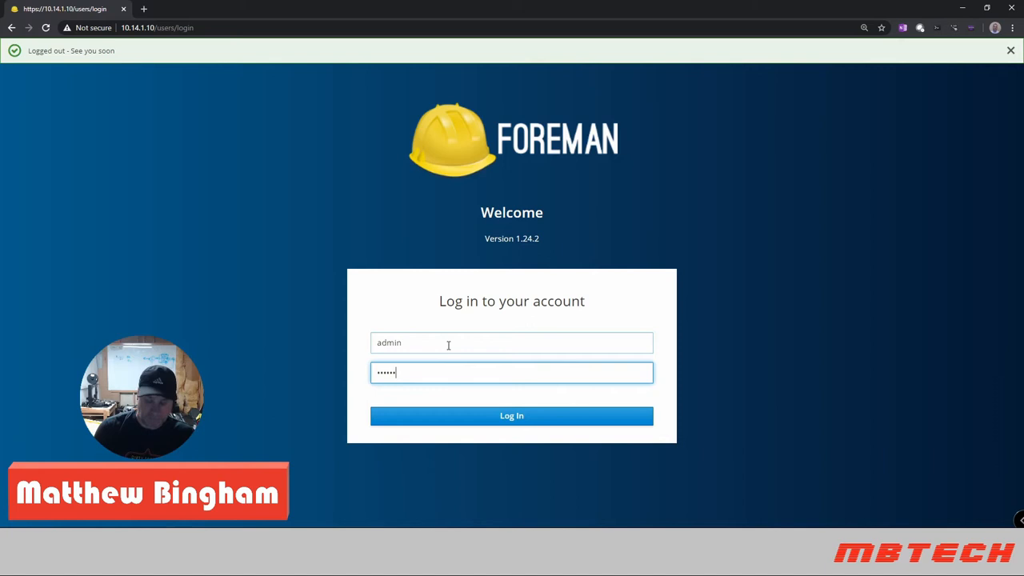
text(word)
key(Return)
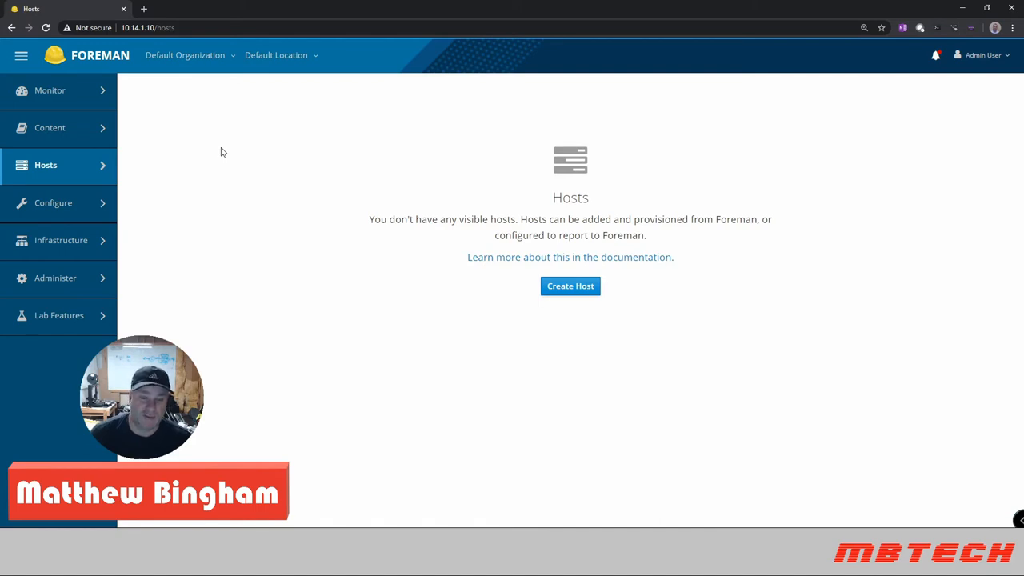
key(alt+Tab)
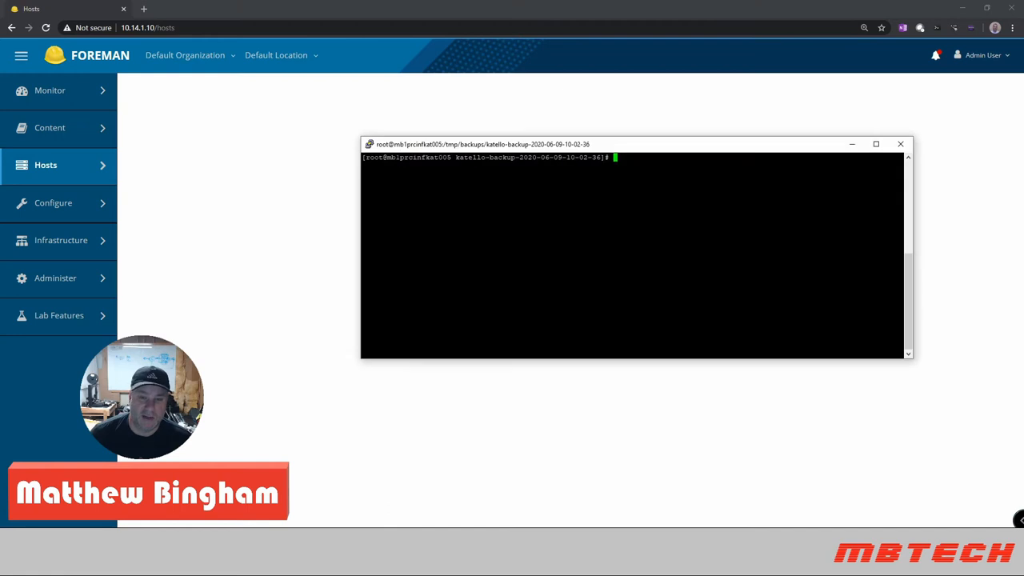
drag(495, 146, 433, 158)
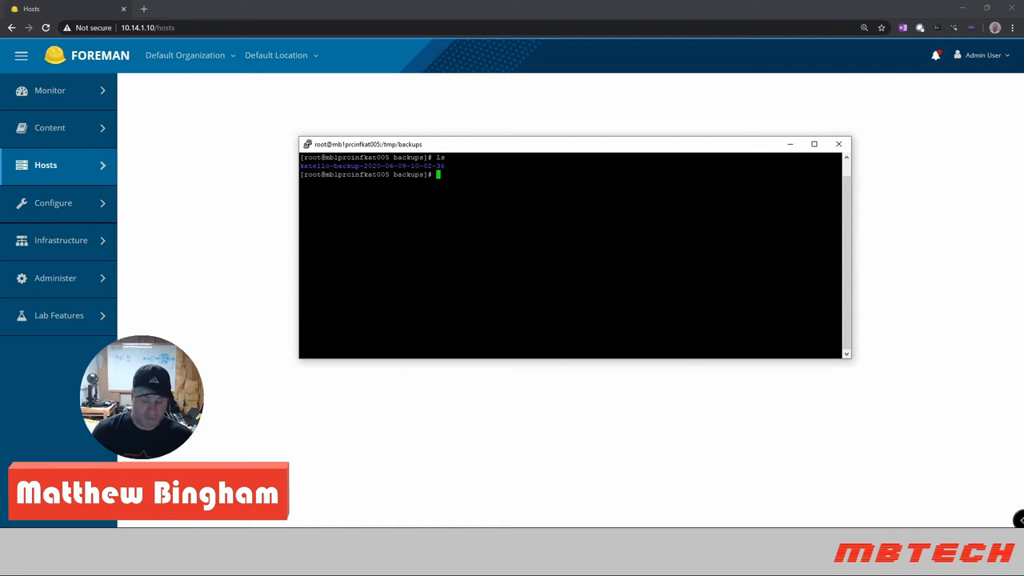
text(foreman)
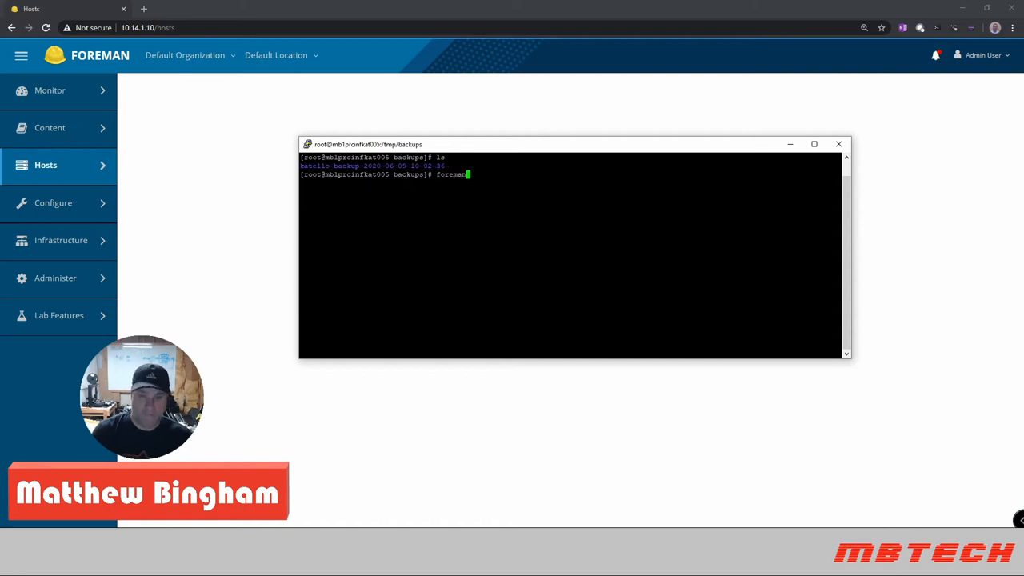
text(-maint)
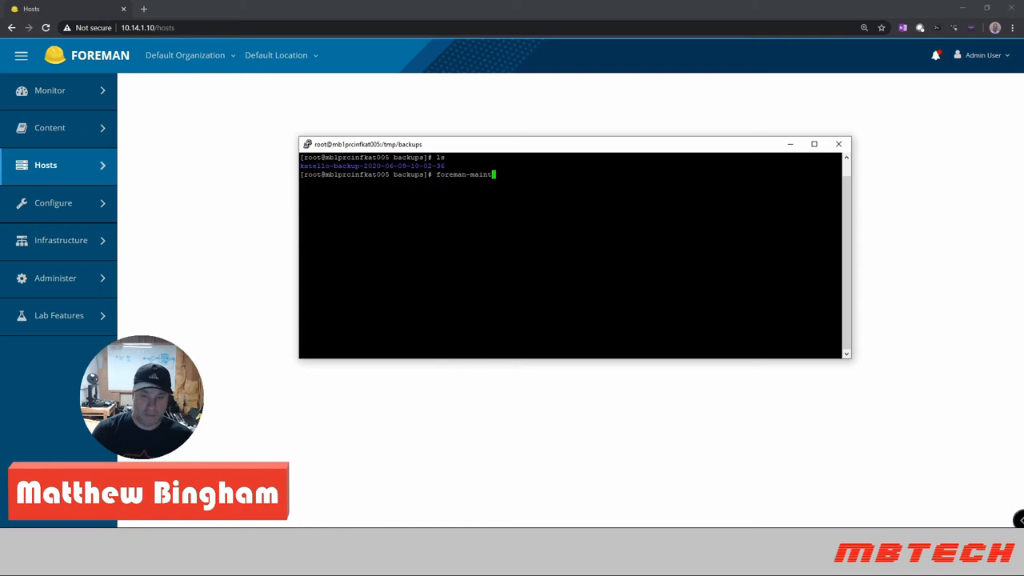
text(ain)
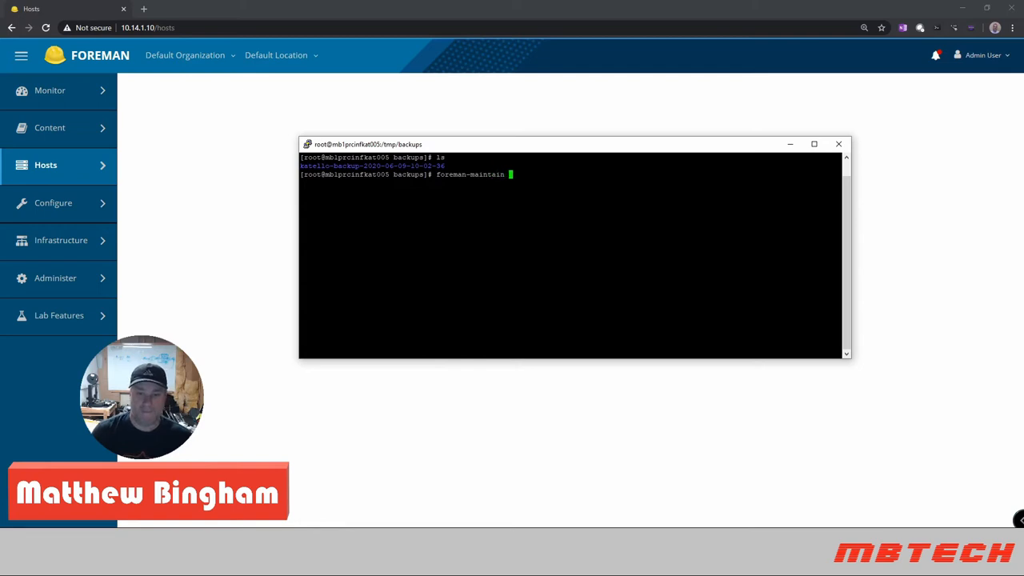
text( res)
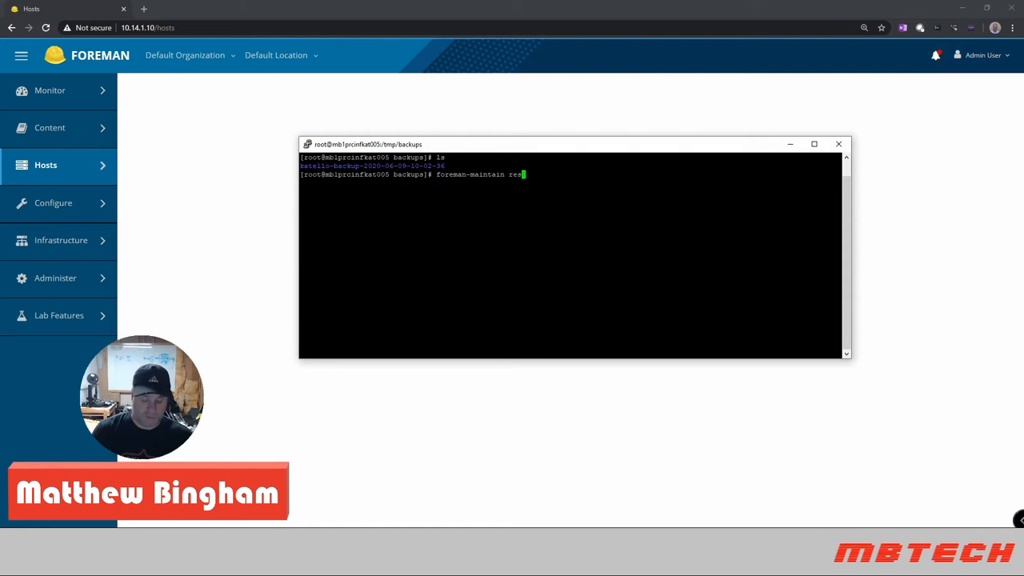
text(tore )
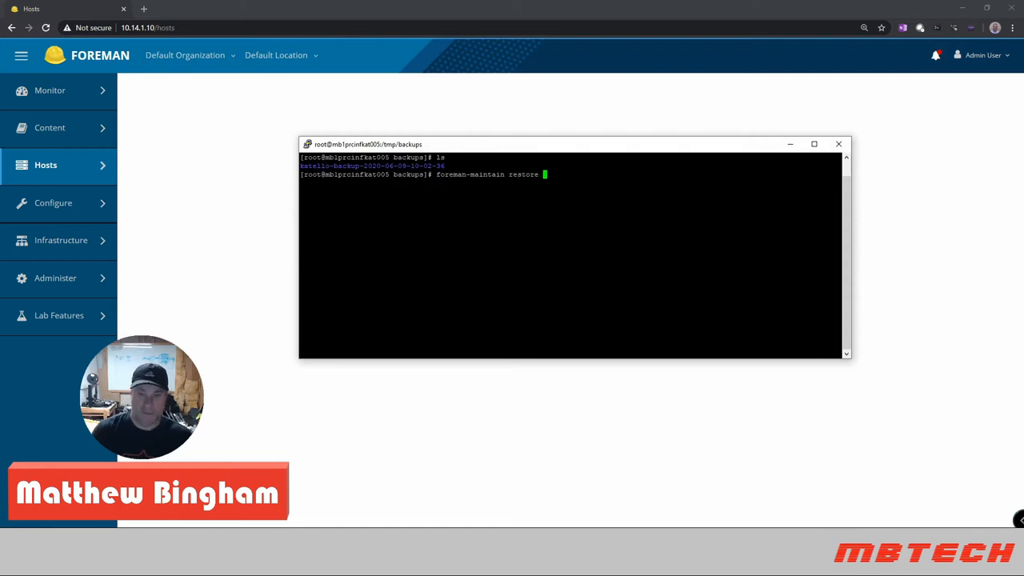
text(/tmp)
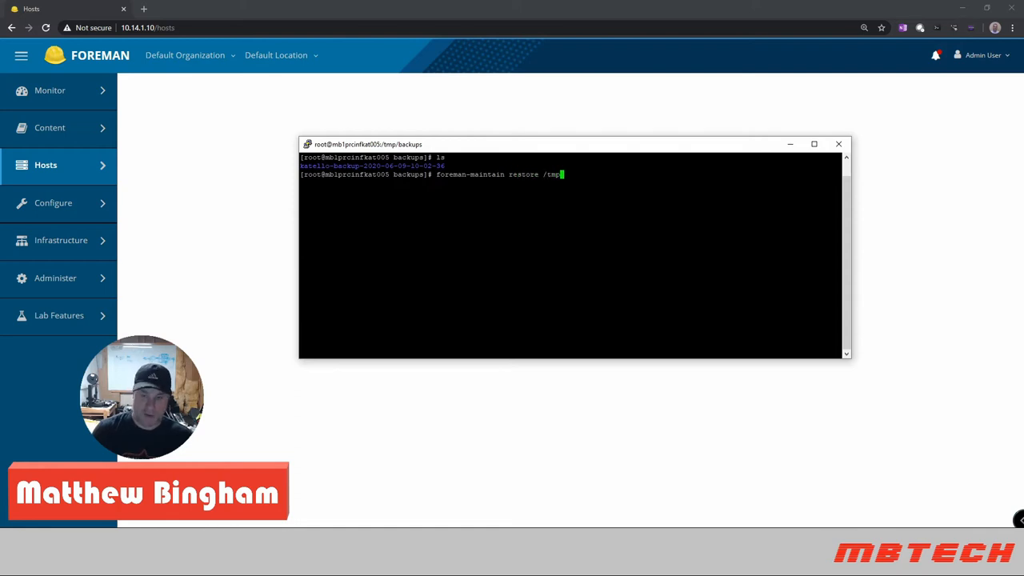
text(/ba)
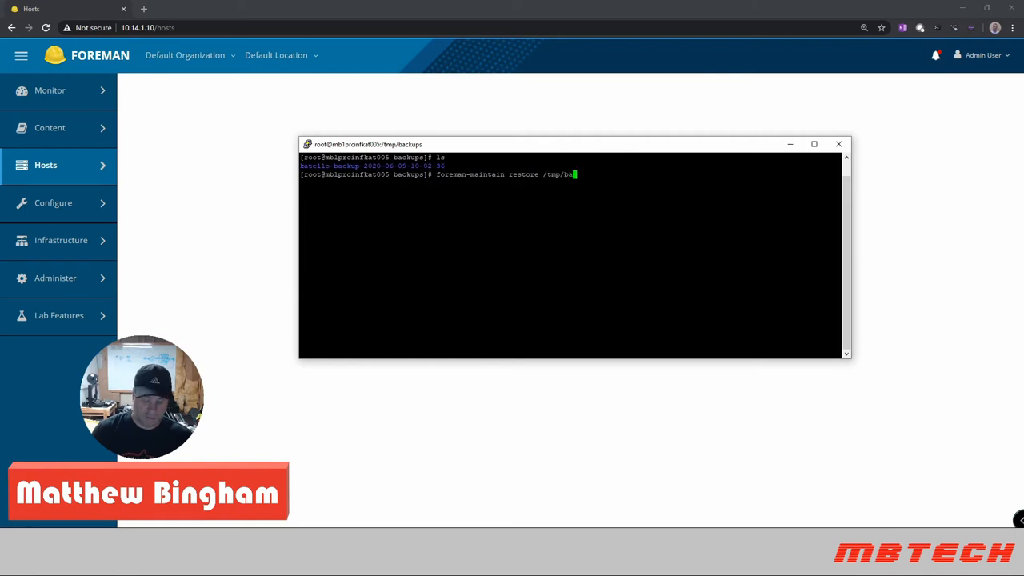
text(ck)
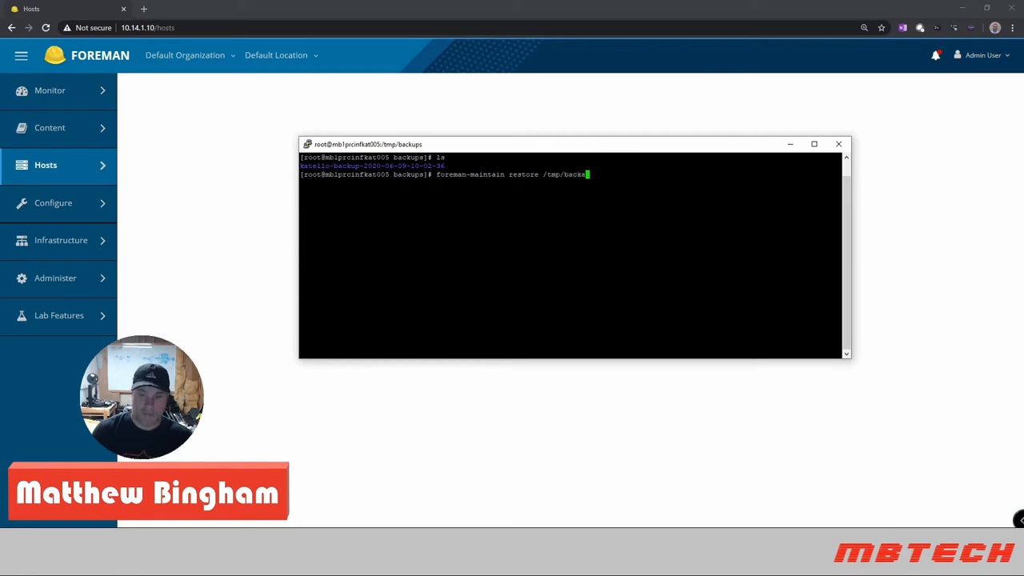
key(Tab)
key(Tab)
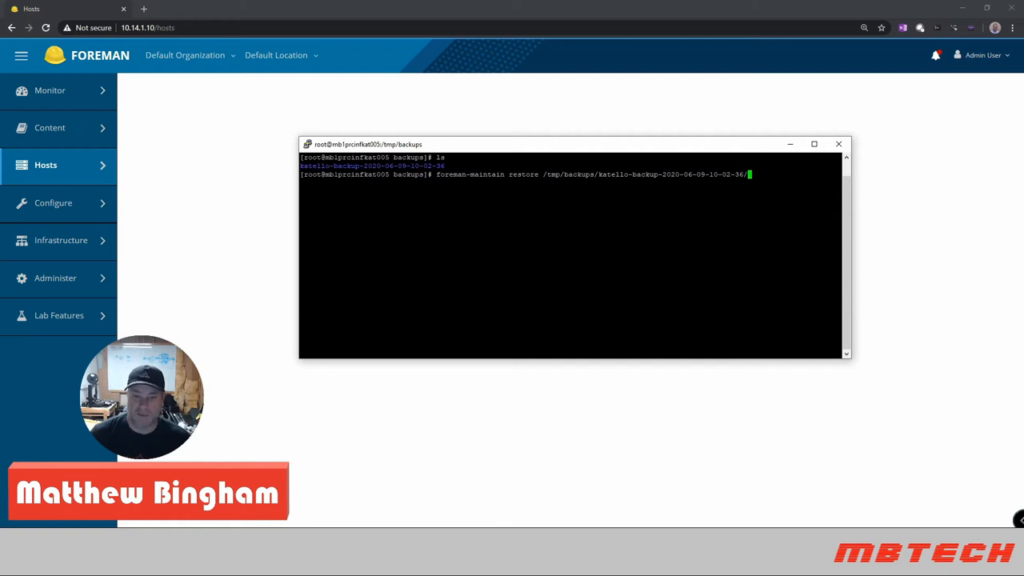
- Run the restore command and let it pass the root-user and backup-file checks
key(Return)
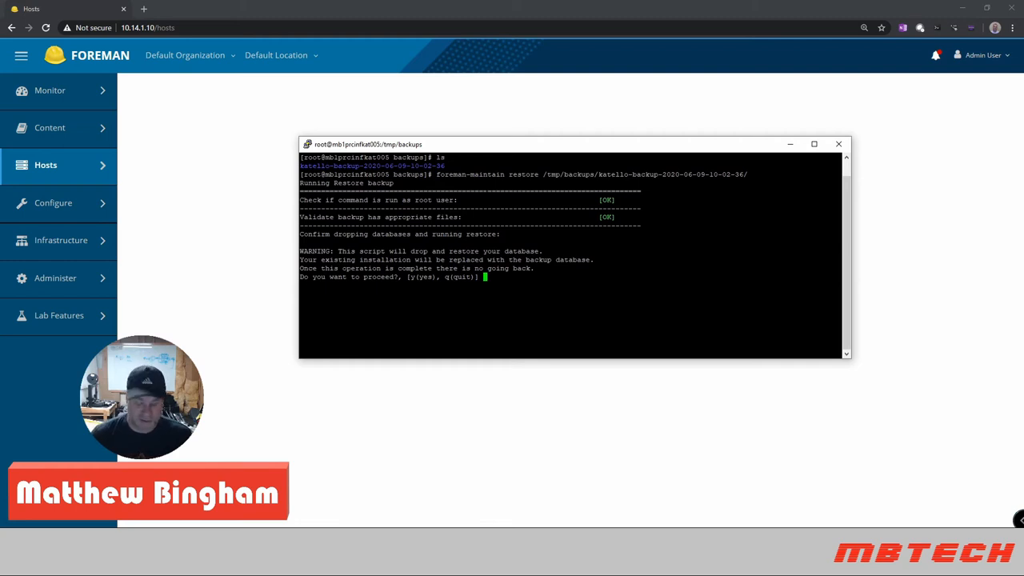
text(y)
- Confirm dropping and restoring the database and let all restore steps finish [OK]
key(Return)
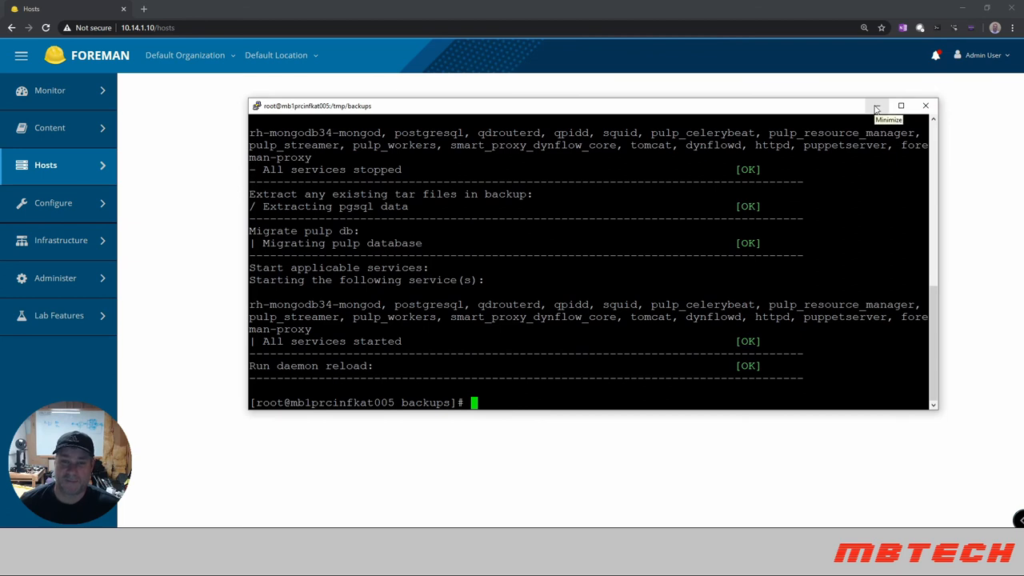
- Close PuTTY and reload the Foreman All Hosts page, landing on the login screen
click(925, 106)
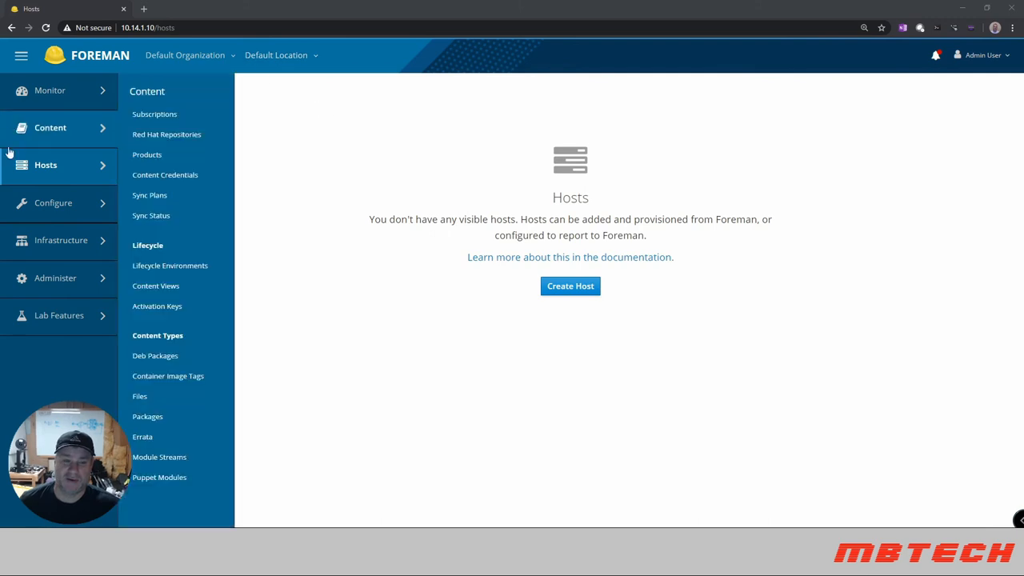
click(57, 169)
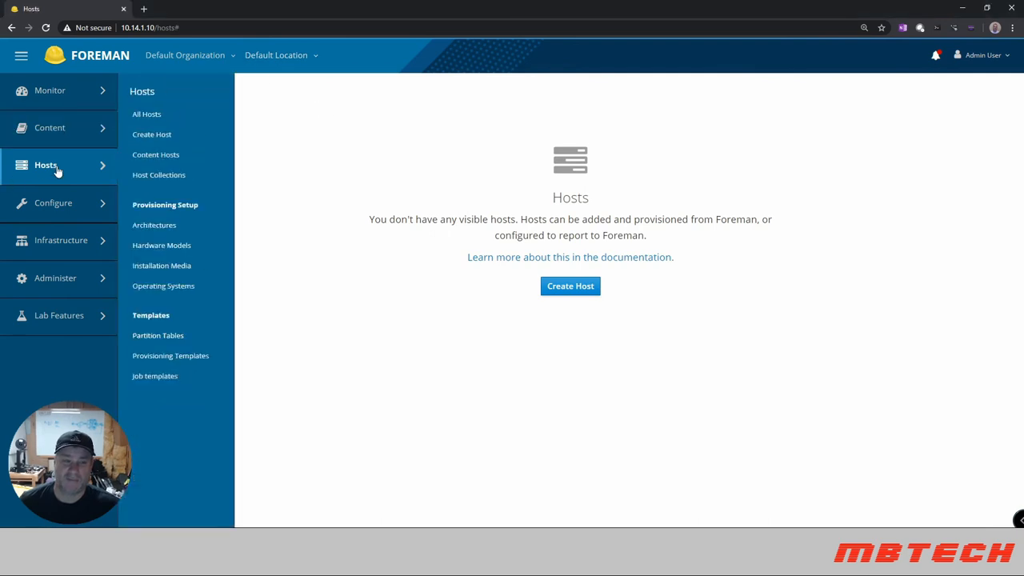
click(147, 114)
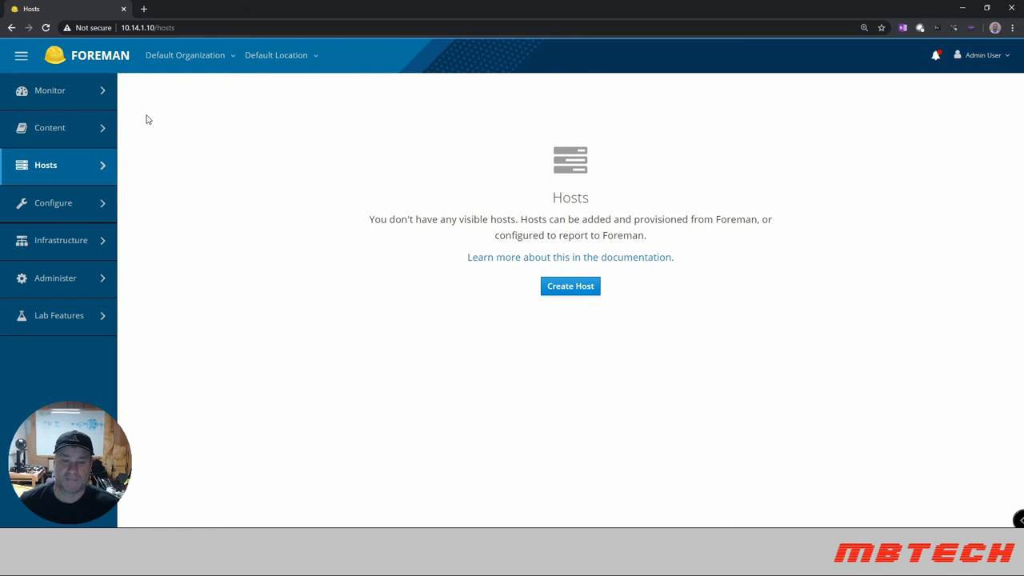
click(46, 27)
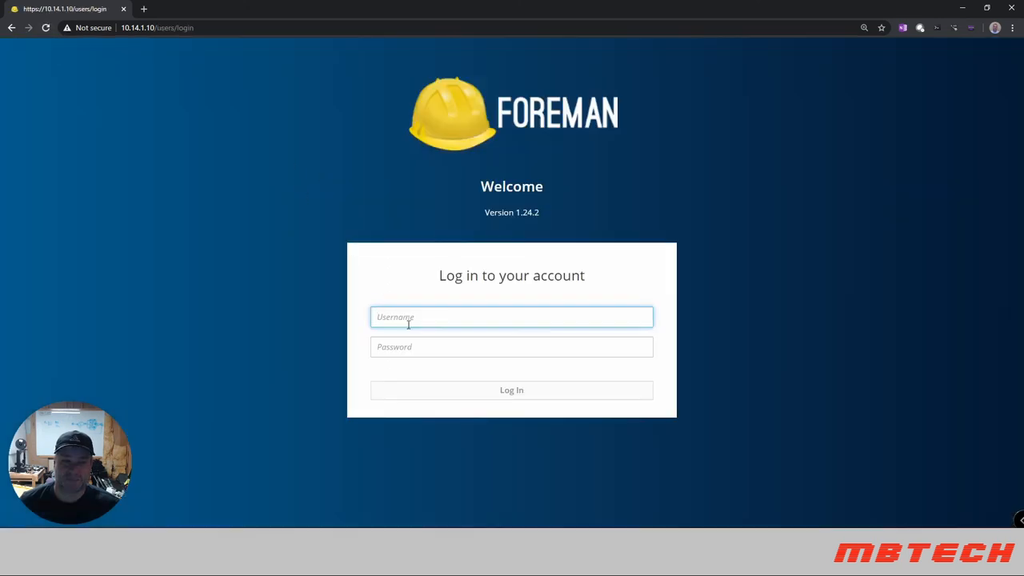
- Log back in to Foreman as admin
click(409, 318)
text(admin)
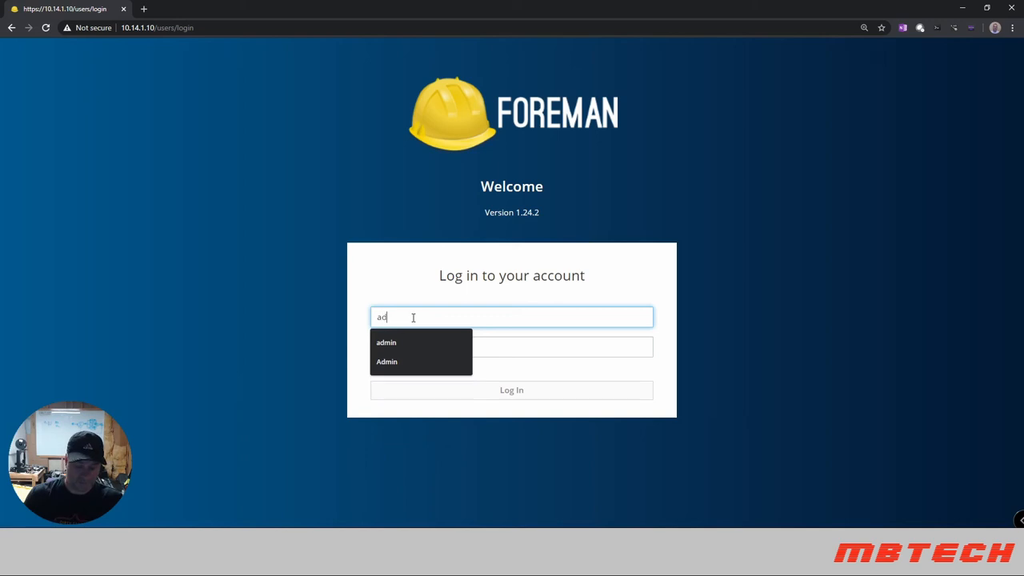
key(Tab)
text(*******)
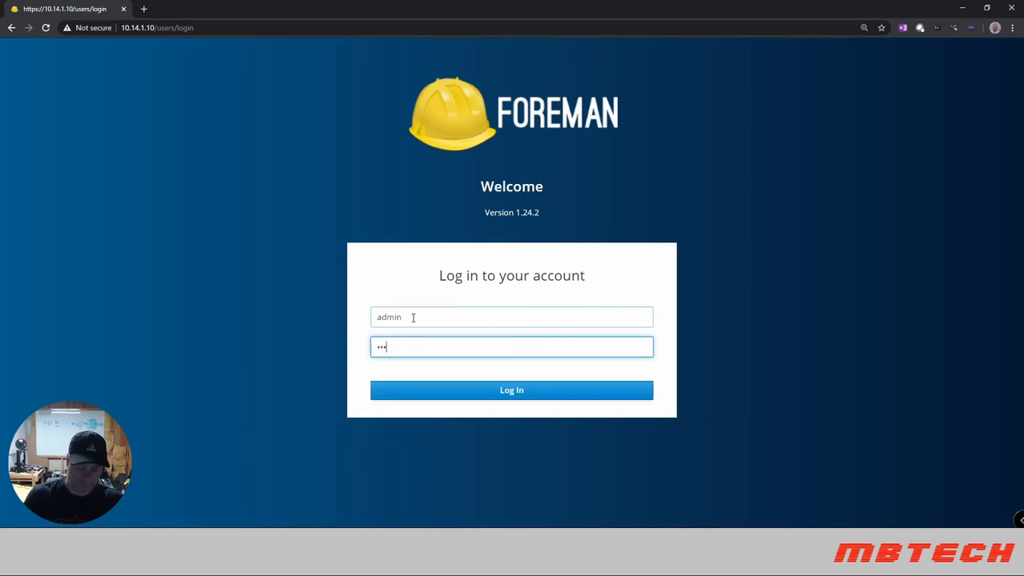
text(*)
key(Return)
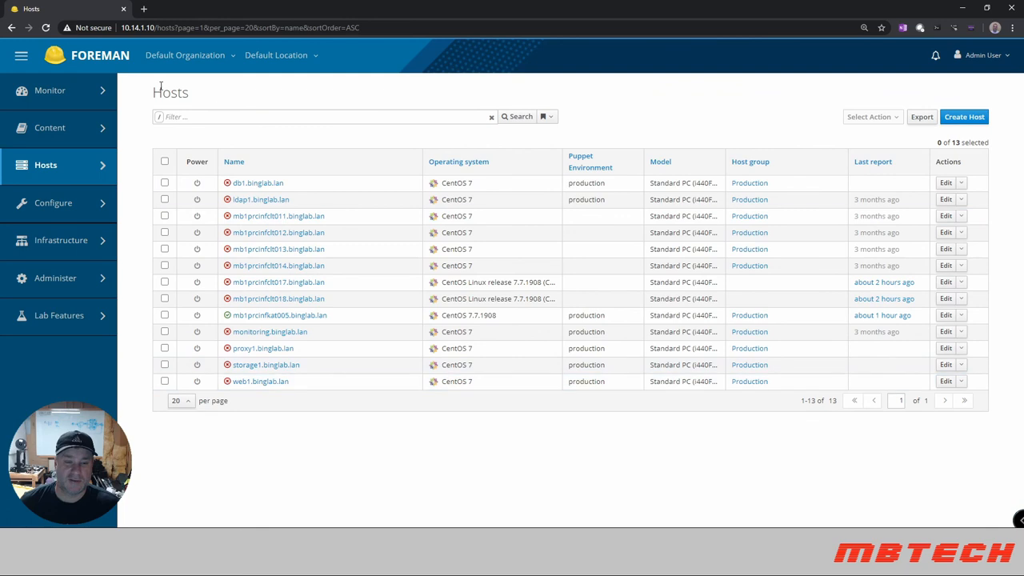
mouse_move(50, 127)
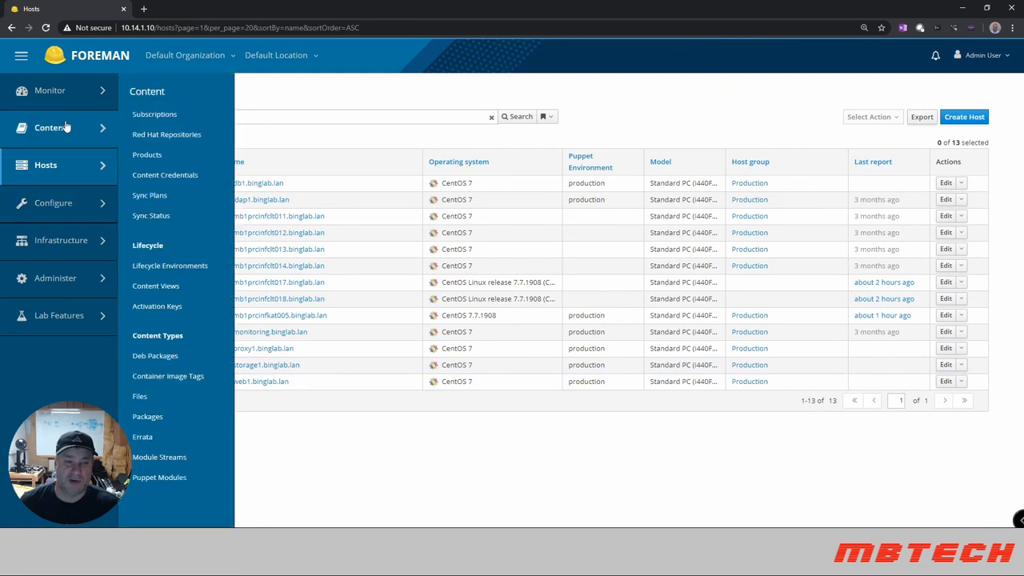
- Go to Content > Products and view the el7_repos product's repositories
click(148, 154)
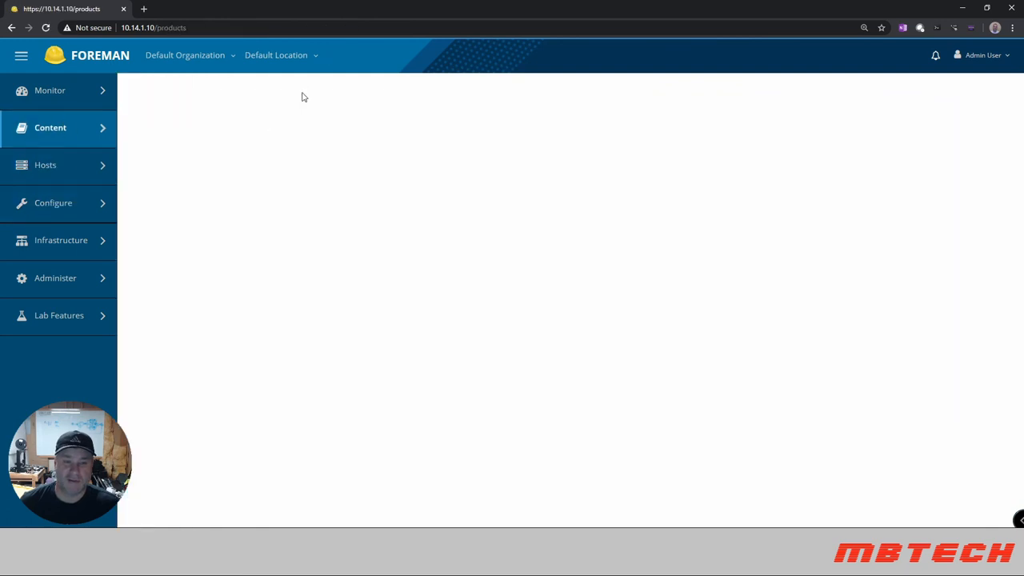
click(172, 183)
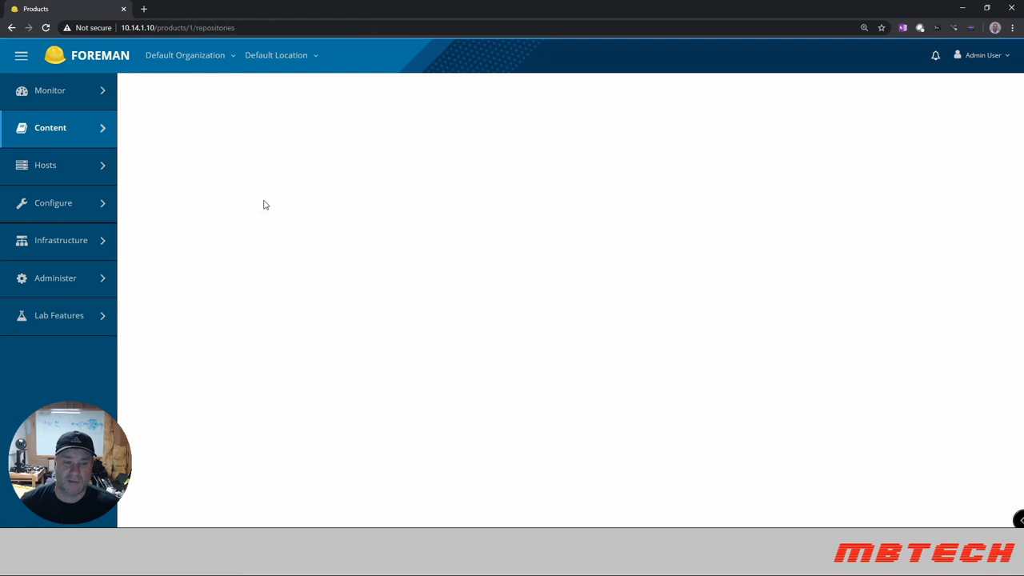